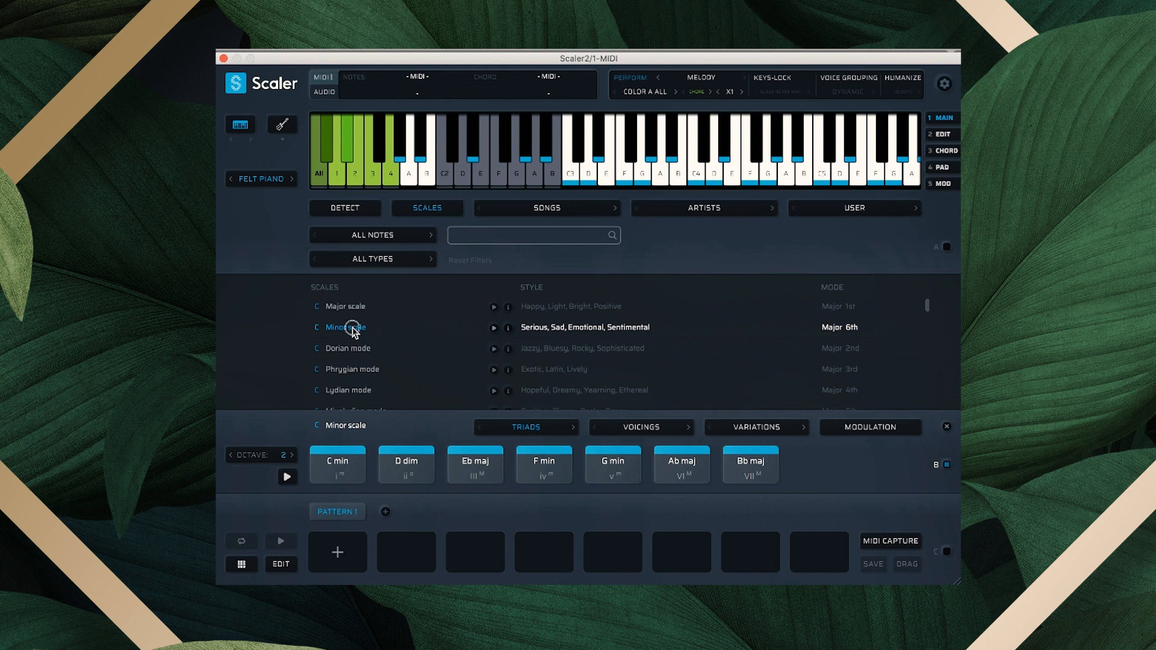
Rebind incoming MIDI notes to the C minor scale chords and play the seven white trigger keys from C2 to B2
left_click(947, 466)
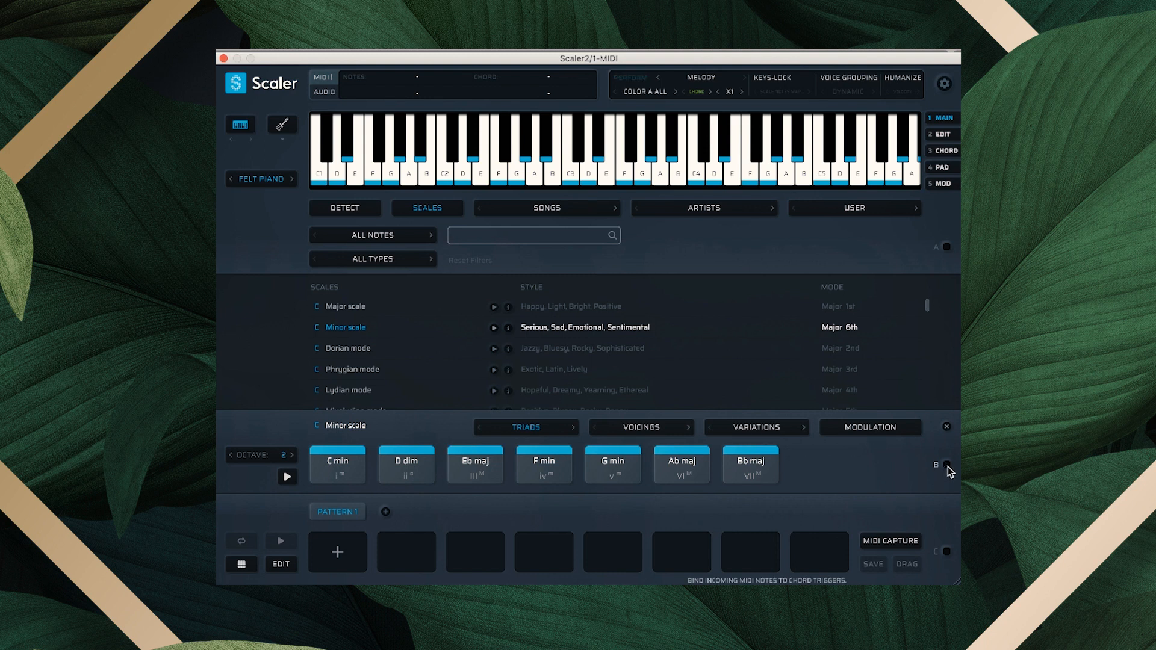
left_click(947, 467)
left_click(446, 174)
left_click(463, 177)
left_click(481, 178)
left_click(499, 178)
left_click(515, 177)
left_click(535, 177)
left_click(550, 178)
Audition the C min chord of the C minor scale several times
left_click(324, 479)
left_click(326, 480)
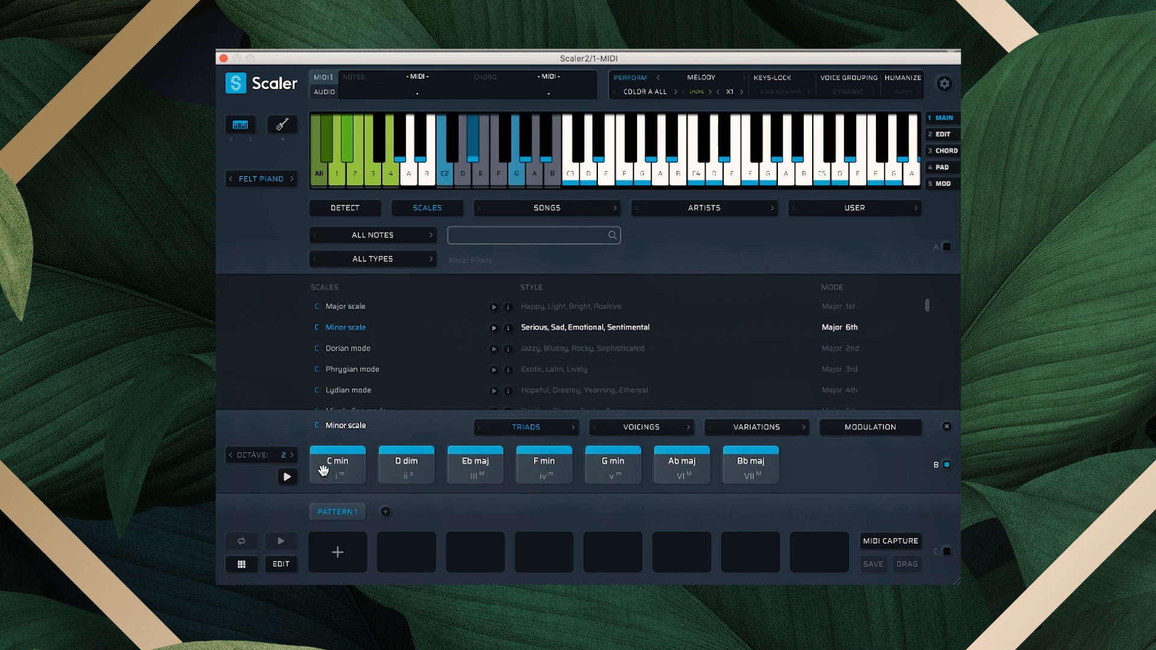
left_click(350, 482)
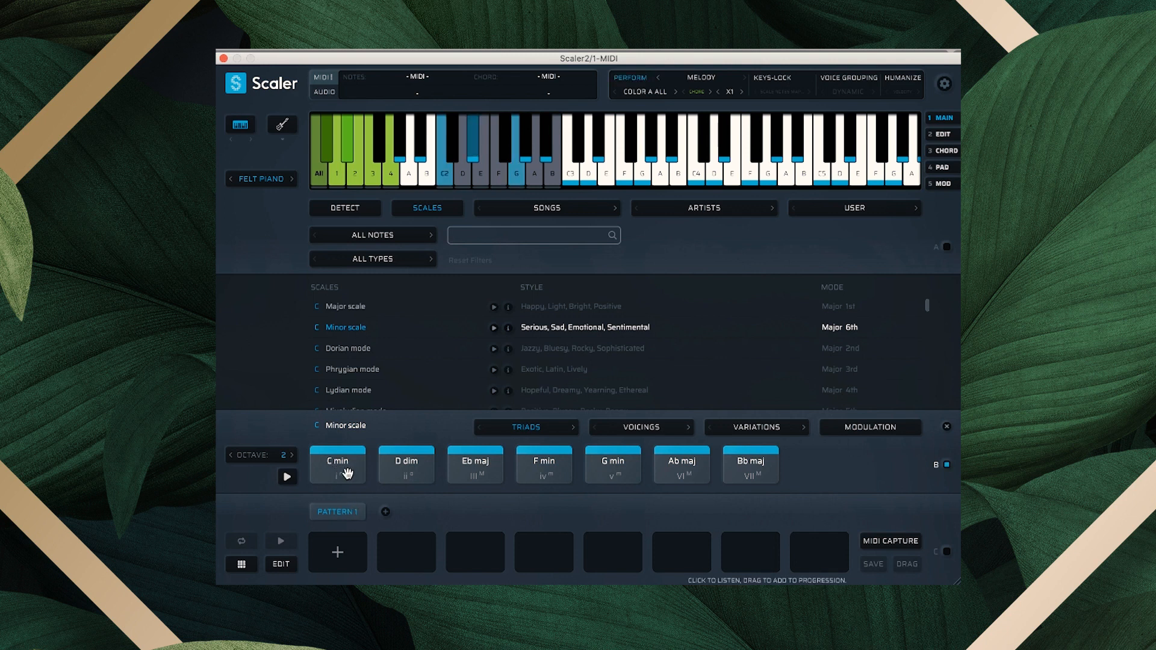
mouse_move(344, 471)
left_mouse_down()
mouse_move(342, 555)
mouse_move(342, 469)
left_mouse_up()
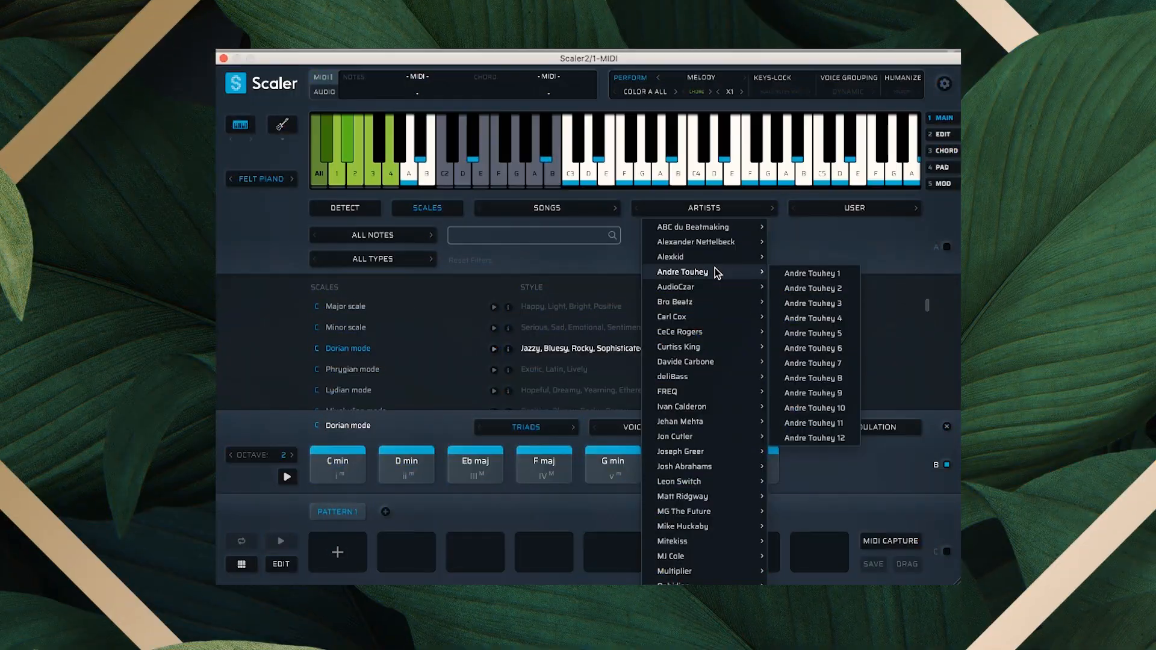
Load deliBass's Resistor 1 chord set, turn off Perform and audition its first chord, Db maj add 13
mouse_move(711, 303)
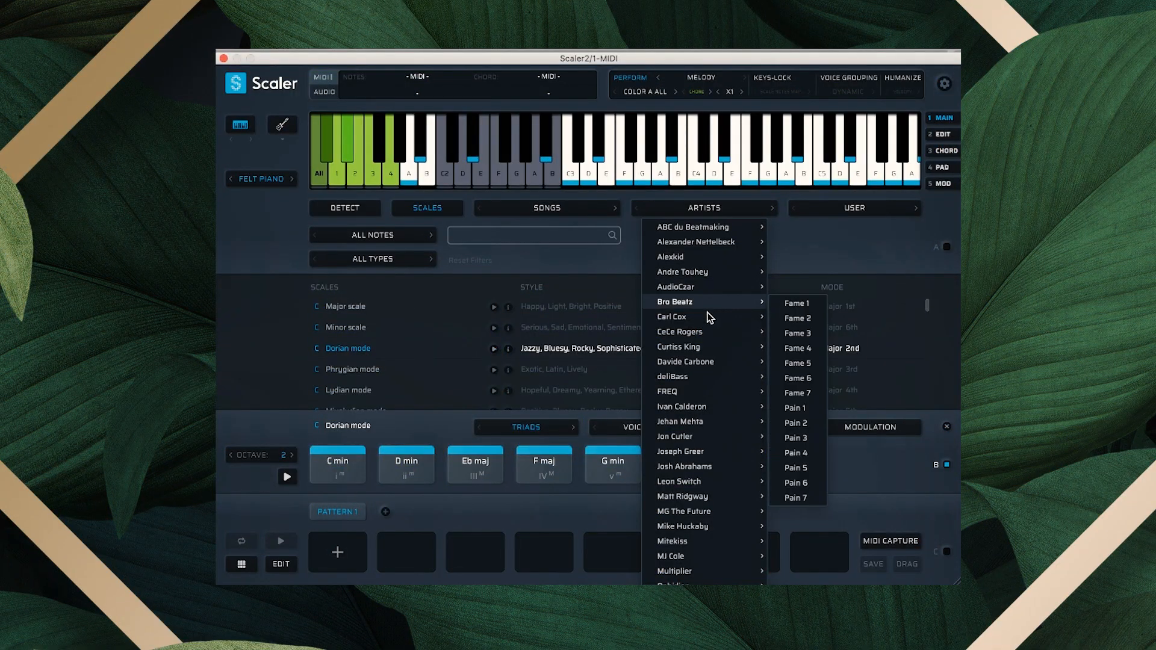
mouse_move(706, 335)
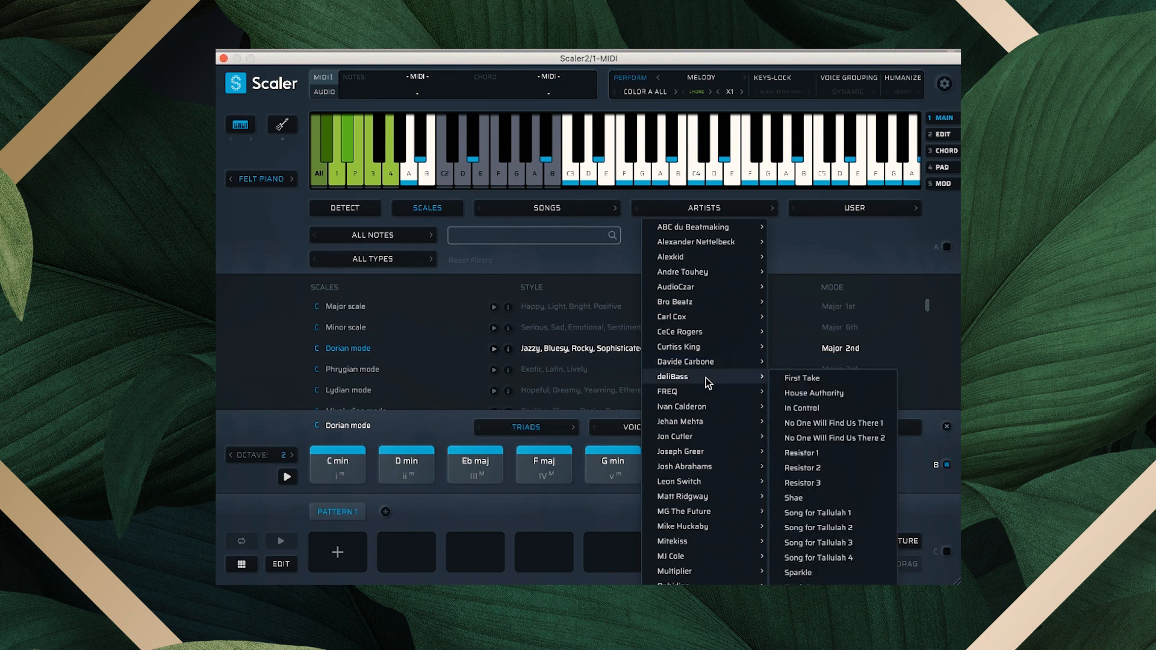
left_click(854, 456)
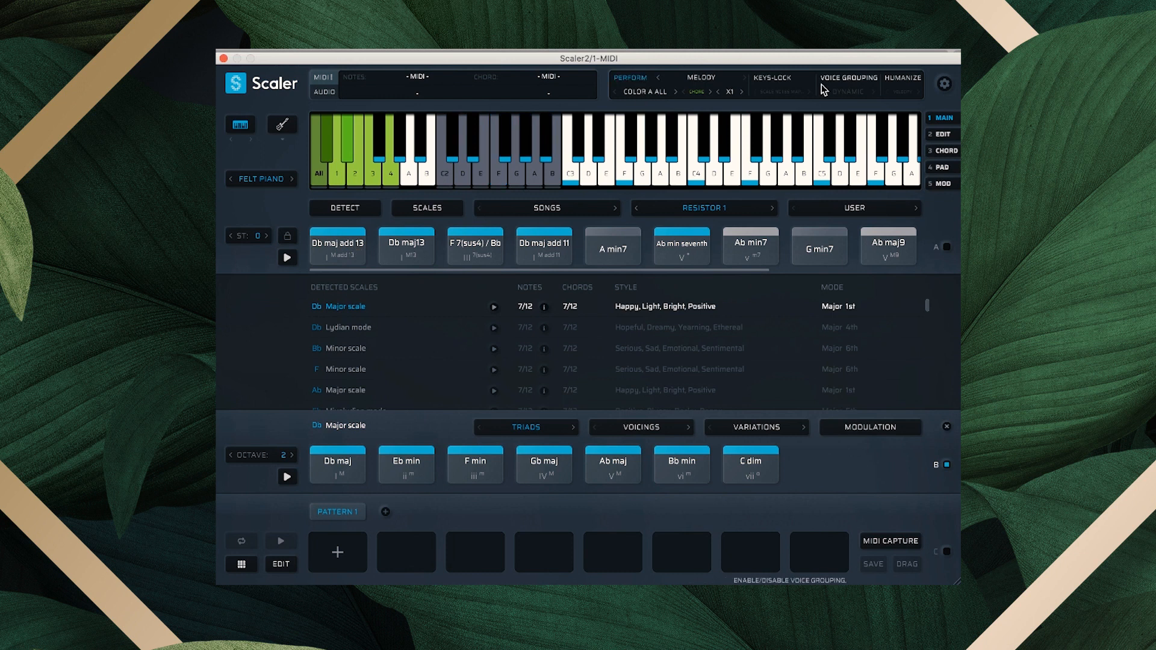
left_click(640, 79)
left_click(331, 241)
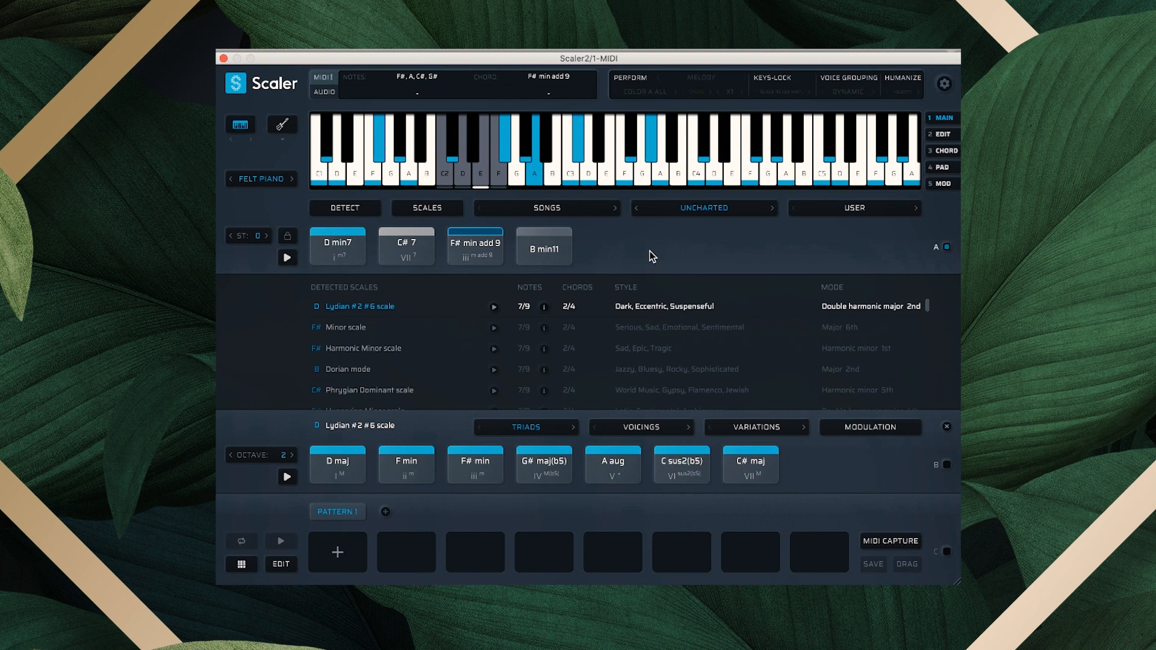
Enable Perform for the Uncharted chord set and choose Performances as the expression type
left_click(640, 82)
left_click(704, 82)
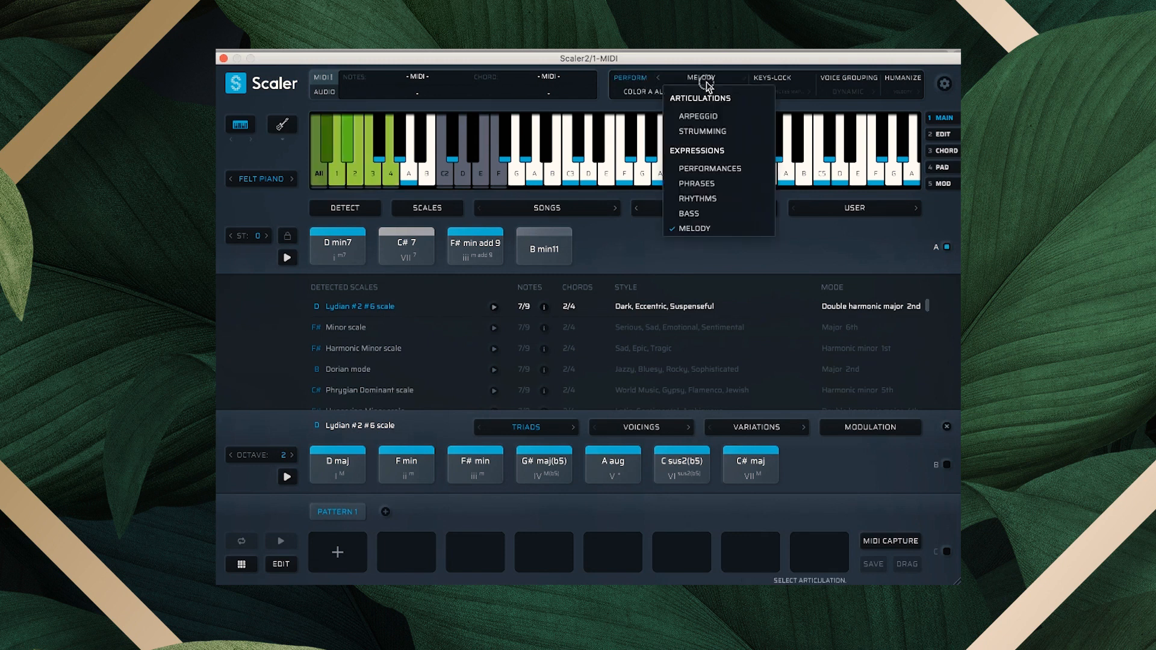
left_click(740, 169)
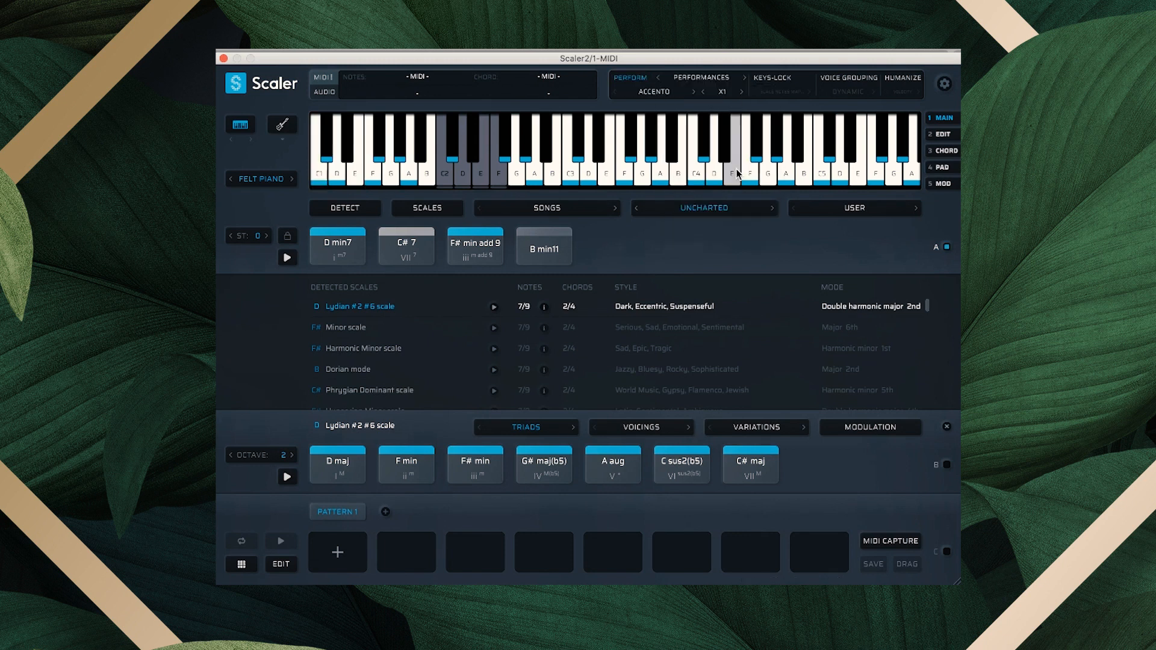
Set the performance speed to X0.5 and browse the performance pattern categories, keeping Accento
left_click(703, 92)
left_click(656, 91)
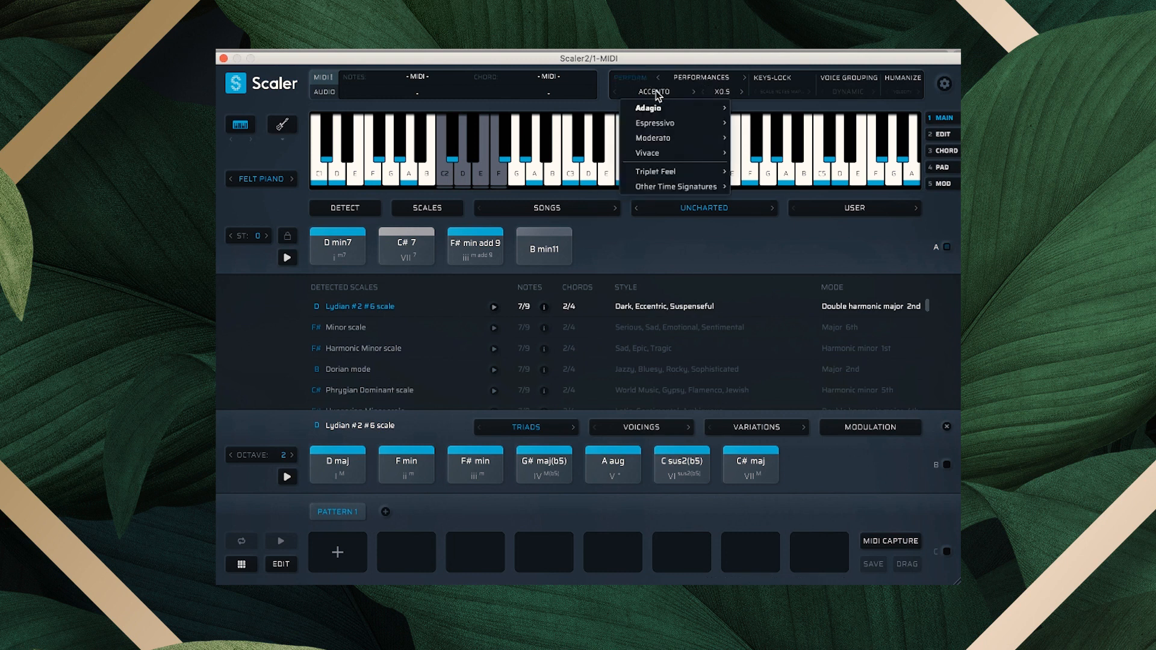
mouse_move(668, 115)
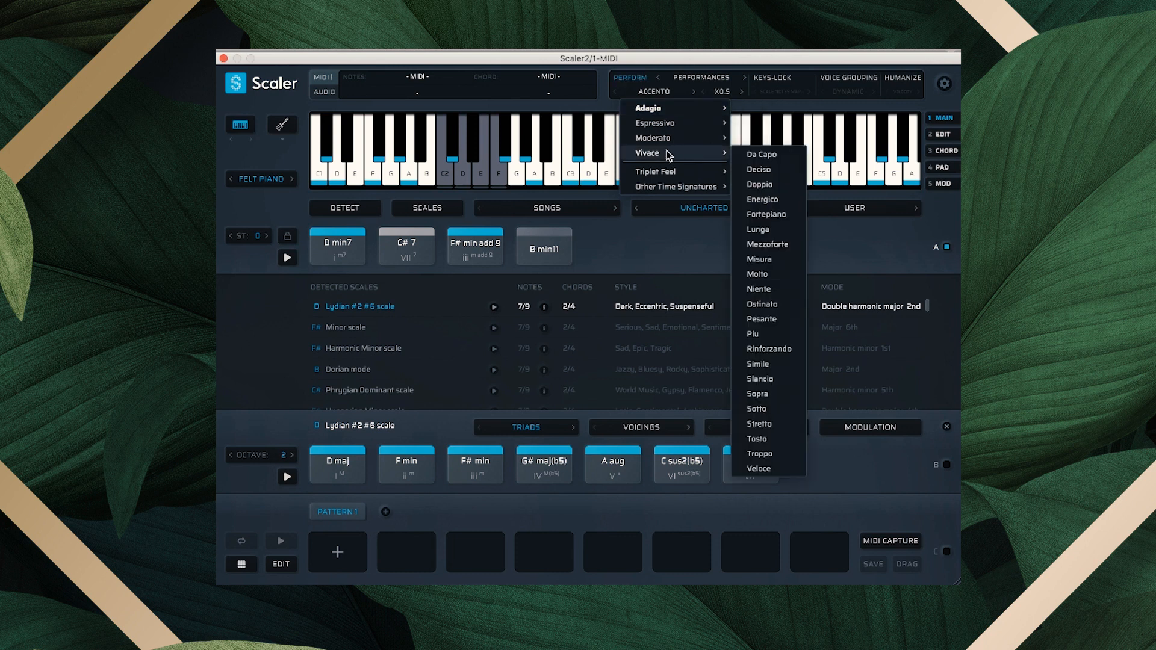
left_click(668, 94)
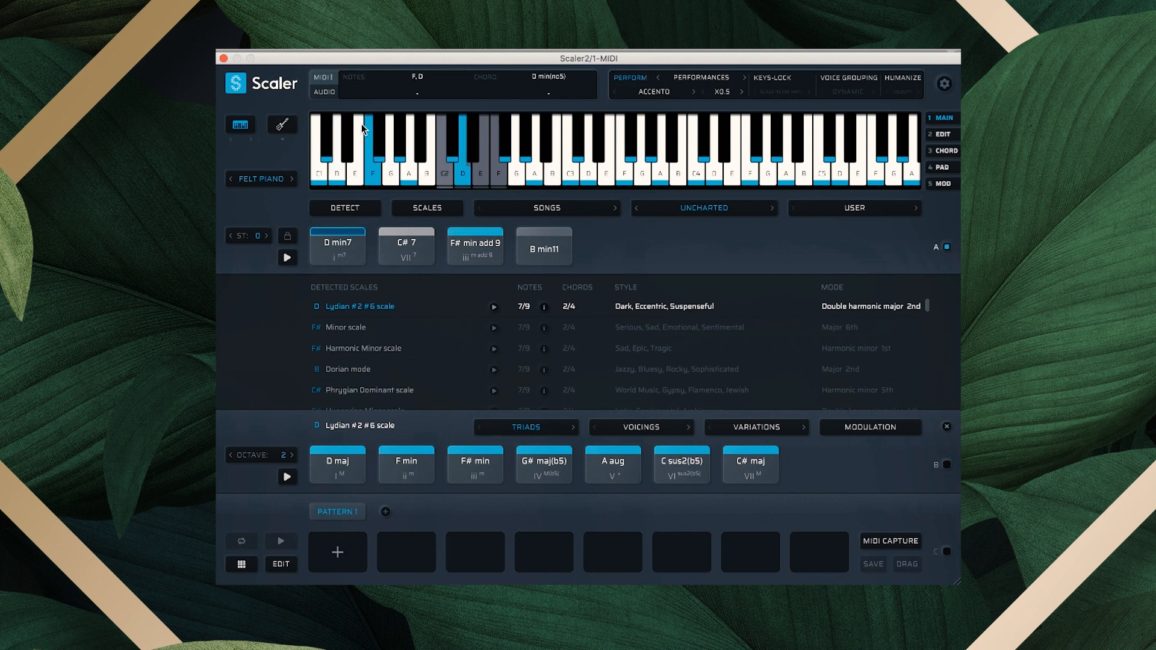
Change the instrument sound to the Heavy Hitter synth and enable Keys-Lock with scale notes mapping
left_click(279, 181)
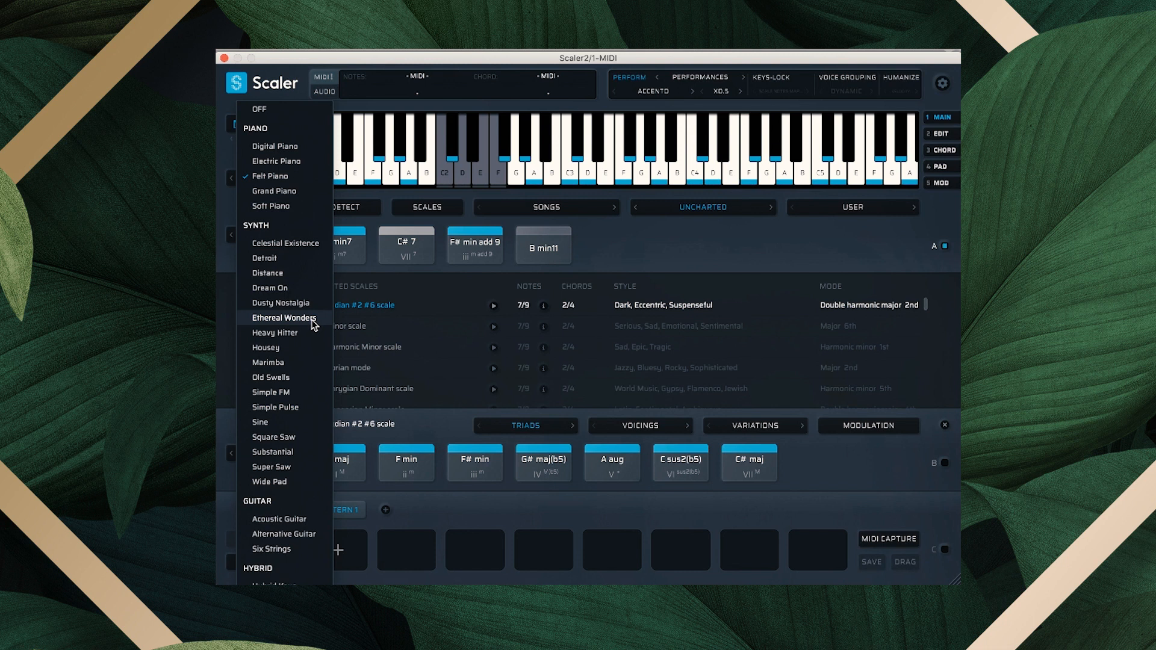
left_click(285, 318)
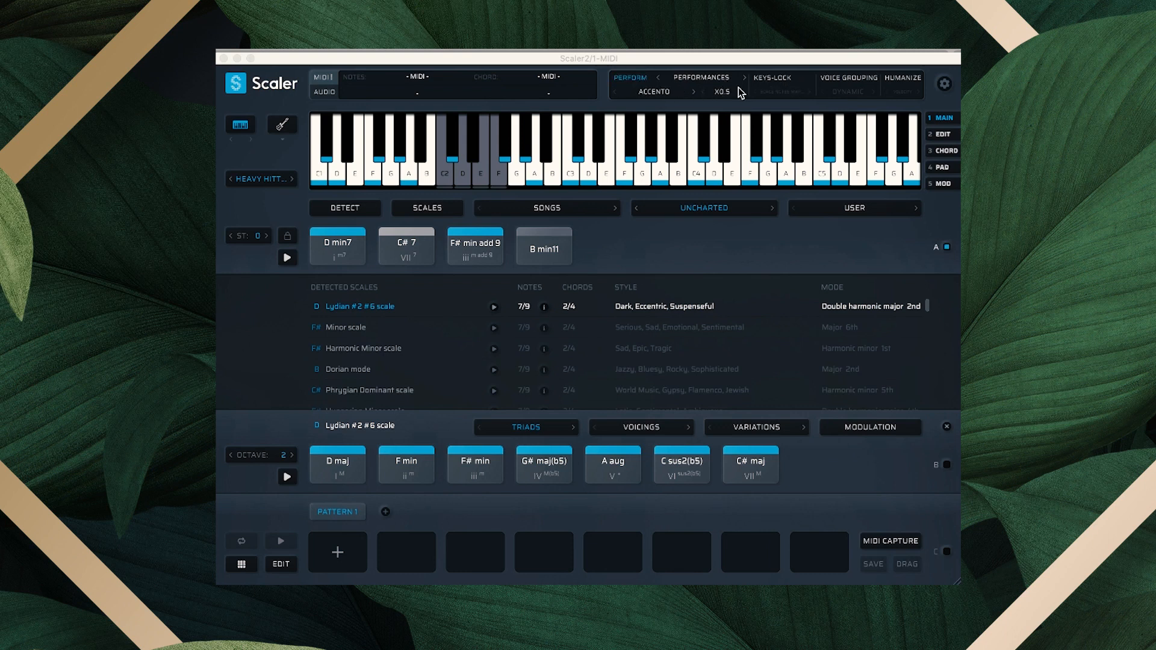
left_click(782, 91)
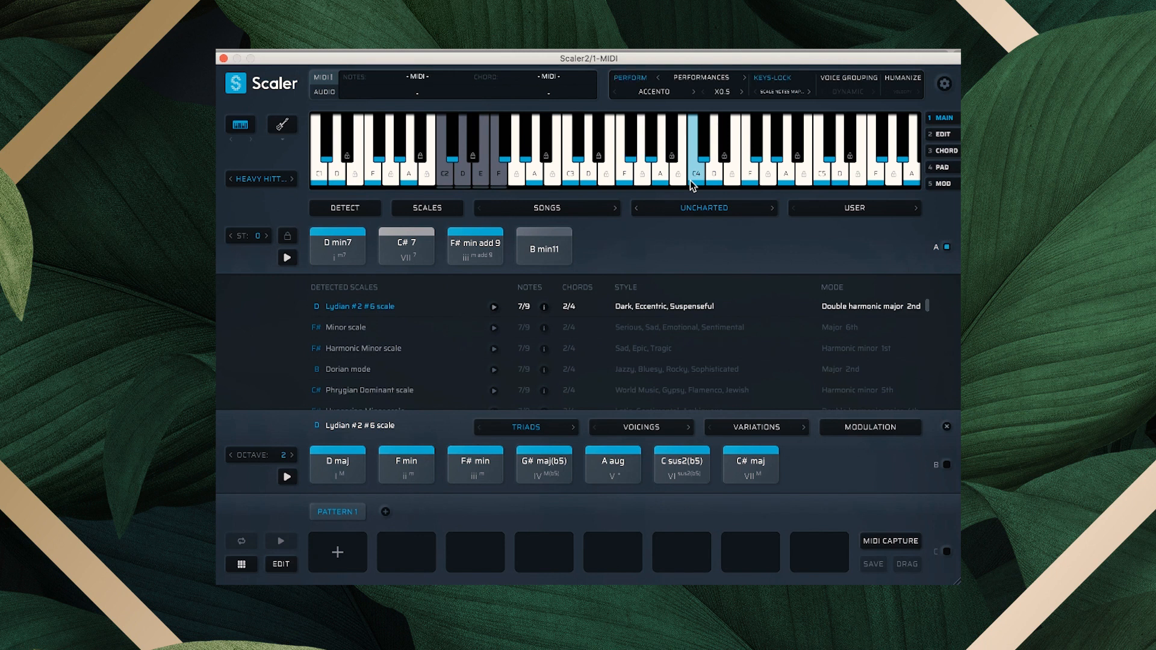
Set the instrument sound to Felt Piano
left_click(262, 180)
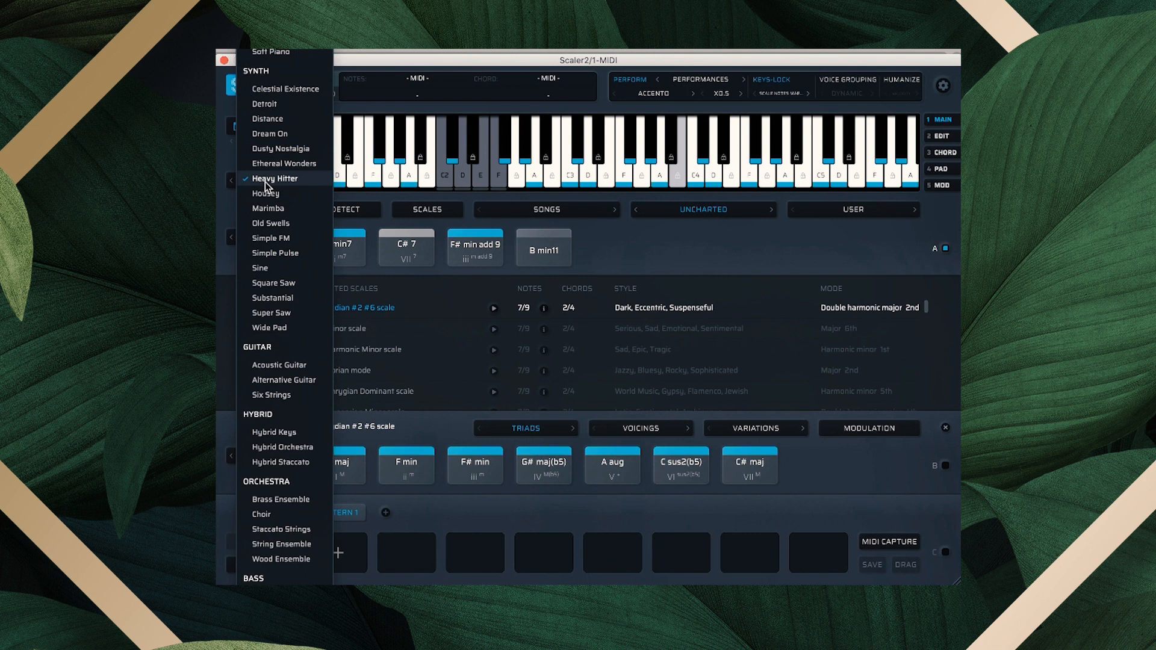
scroll(303, 146, "up", 2)
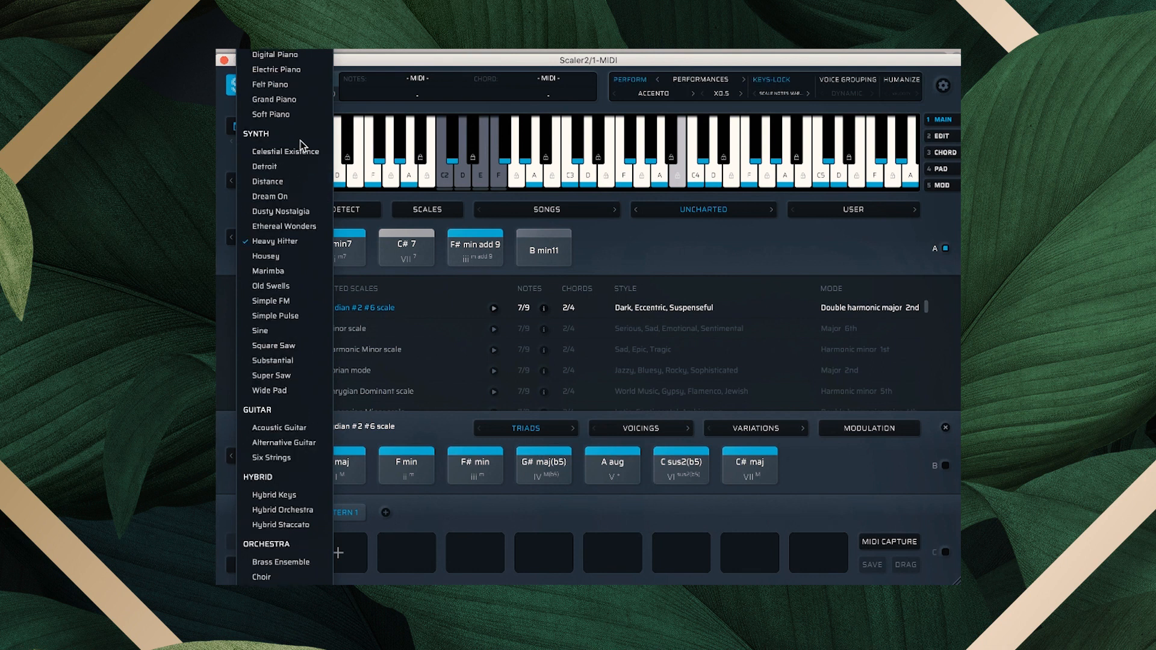
left_click(300, 85)
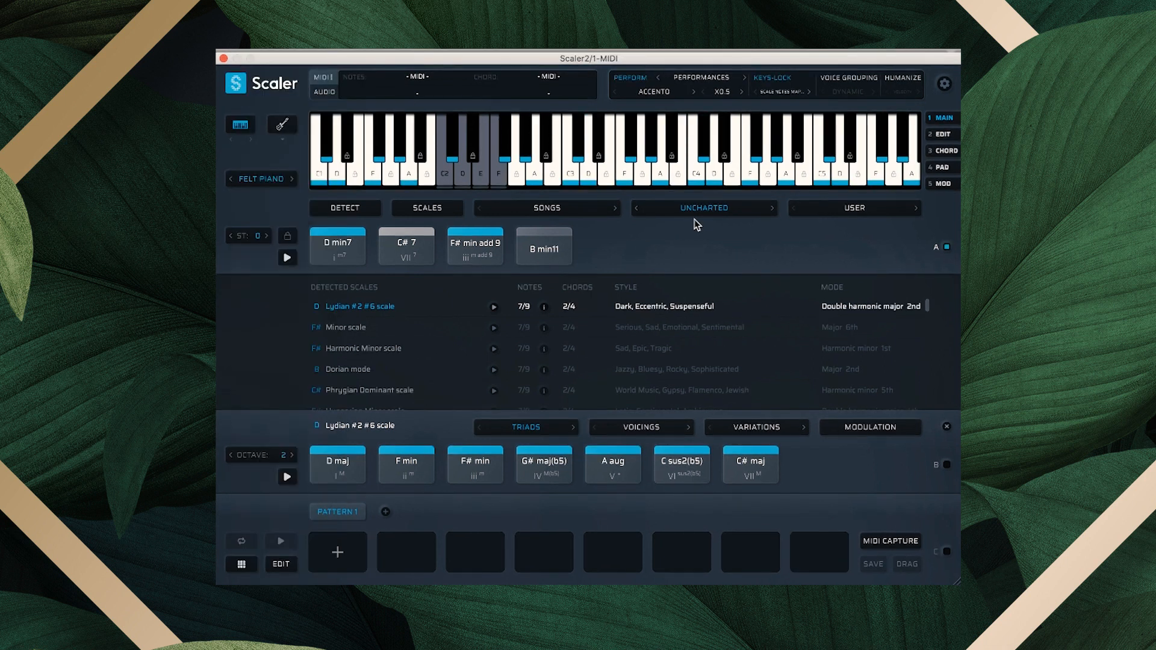
Load the MJ Cole 1 chord set from the artist library
left_click(710, 209)
mouse_move(715, 540)
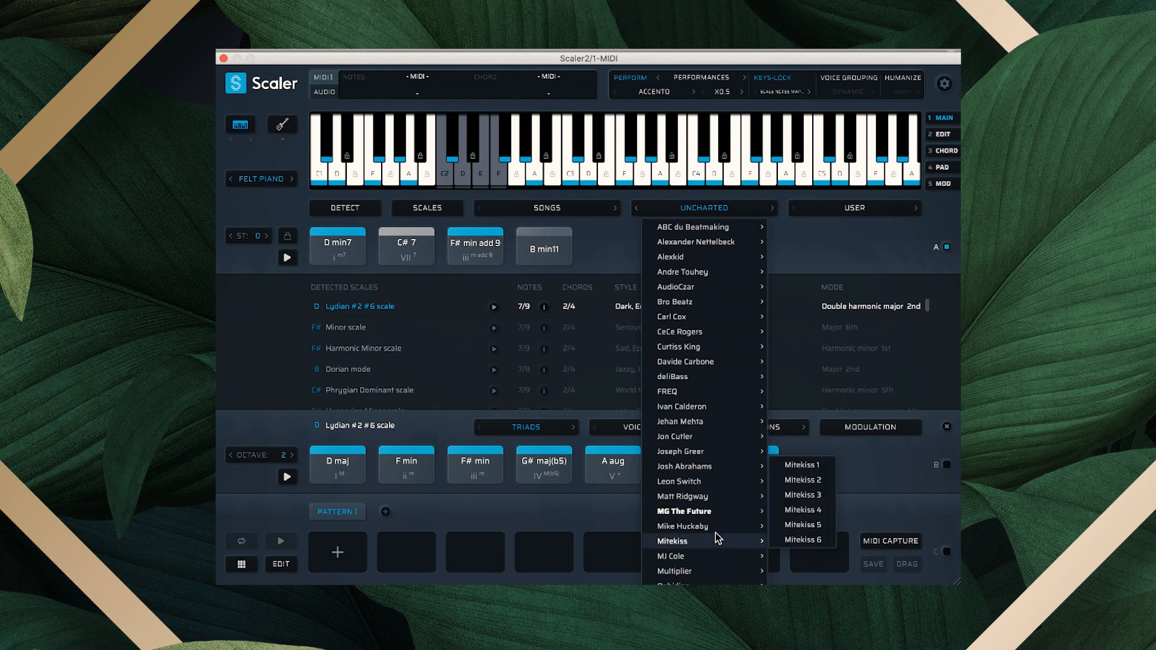
left_click(801, 465)
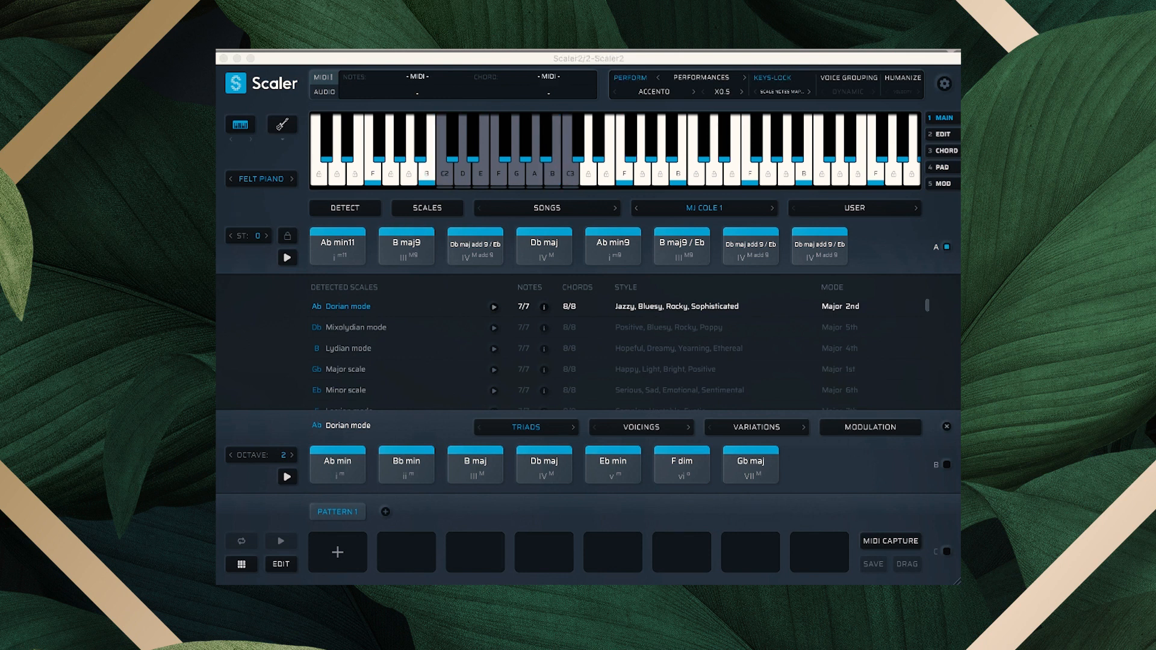
Turn off Perform in the second Scaler instance and set its instrument sound to Sine
left_click(632, 80)
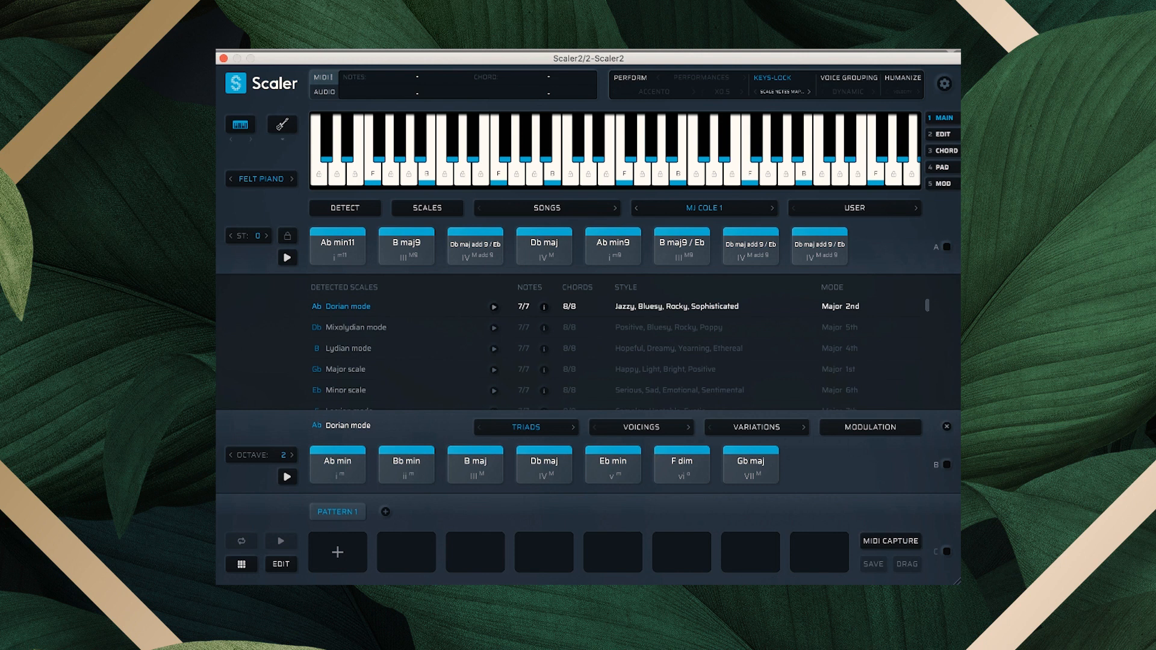
left_click(274, 180)
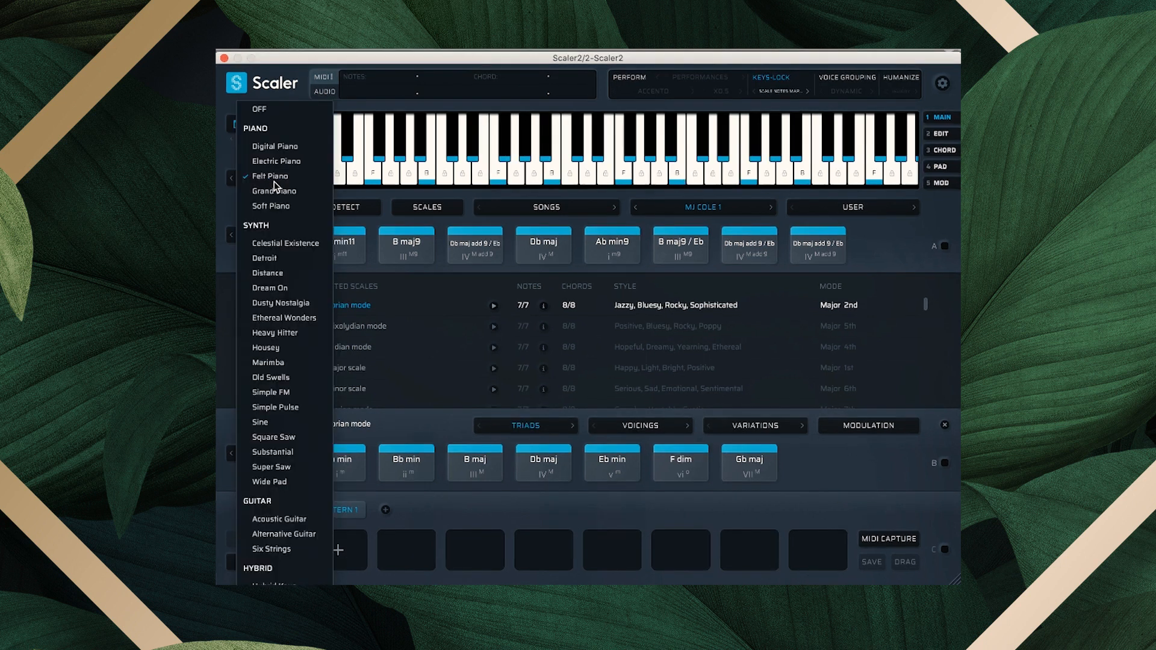
scroll(298, 389, "down", 1)
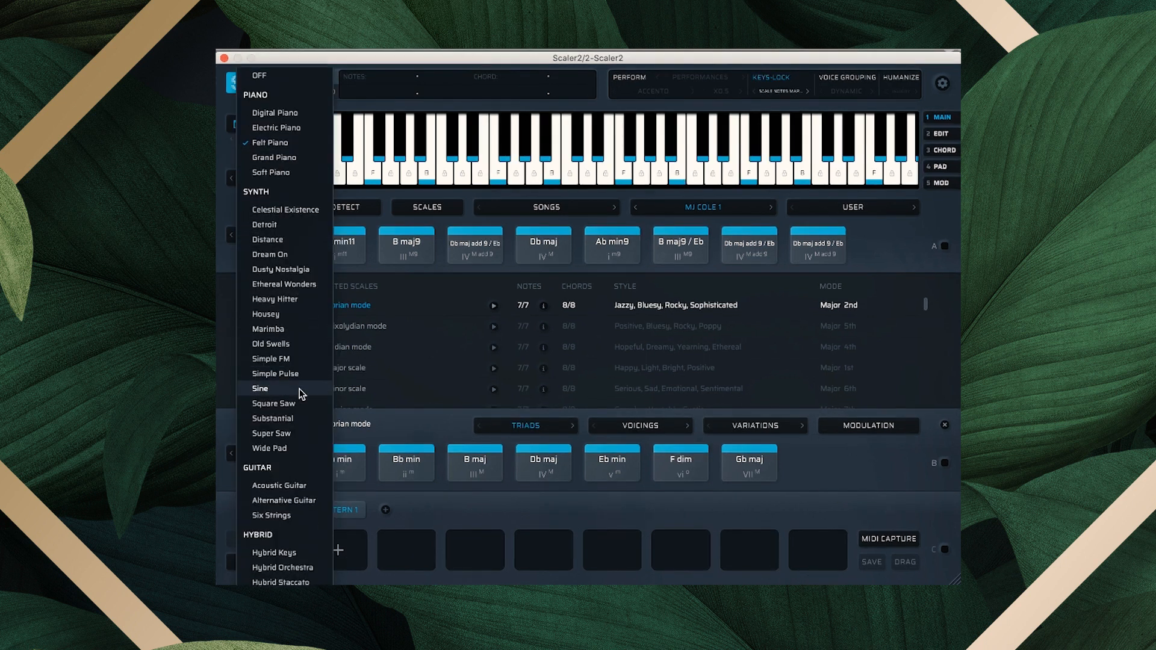
scroll(299, 389, "down", 1)
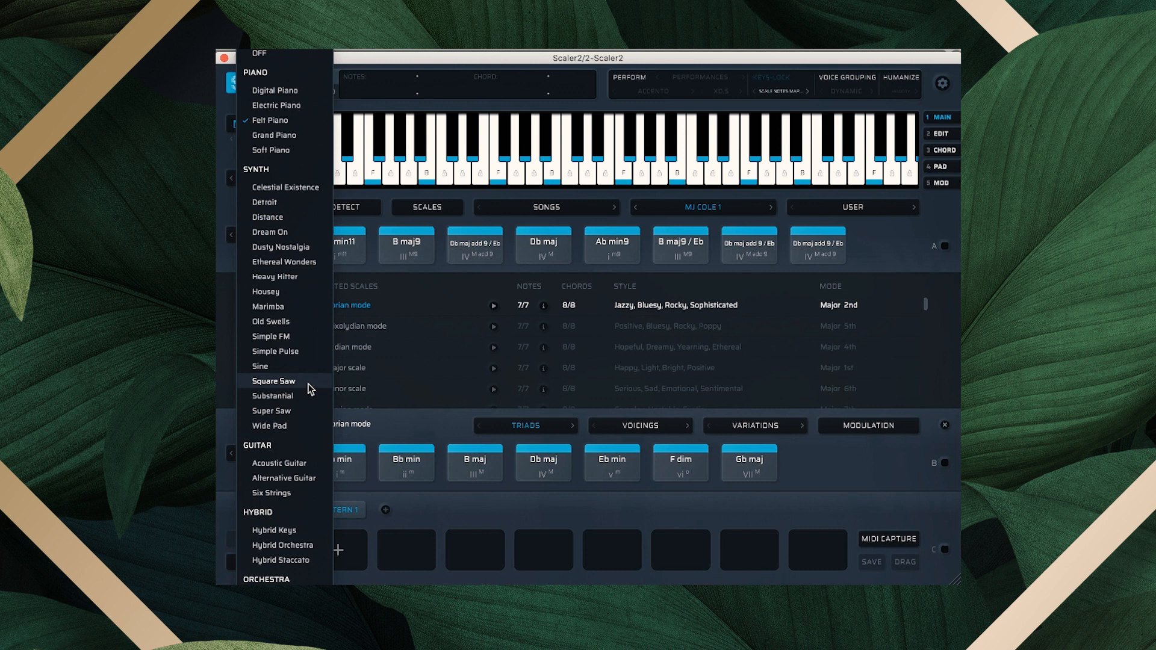
left_click(308, 387)
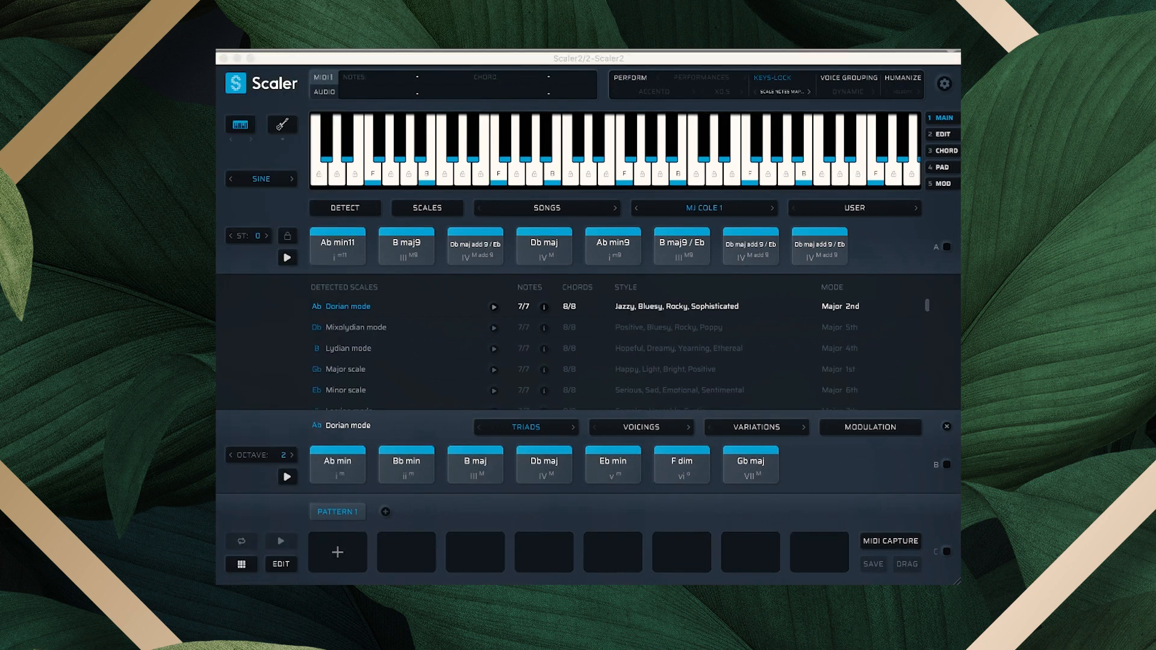